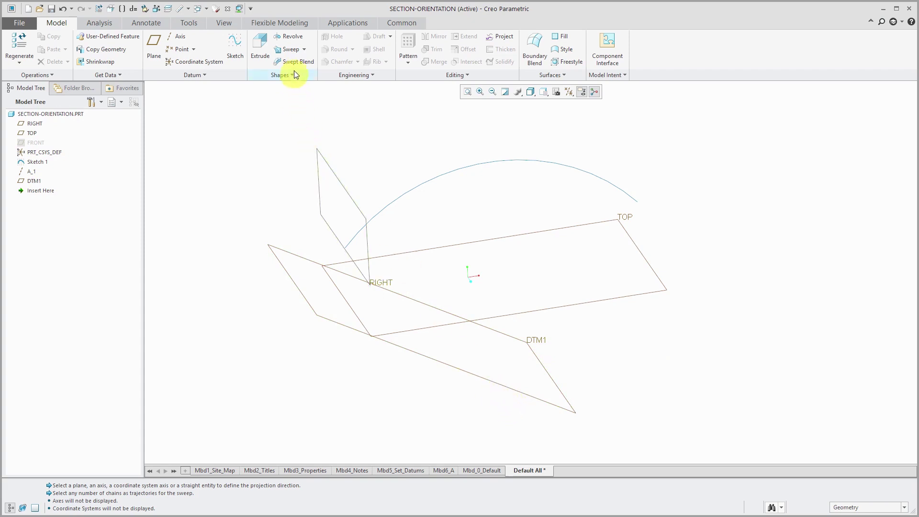
Start a sweep with the arc as its trajectory, moving the start point to the arc's left end
{"action": "left_click", "coordinate": [292, 53]}
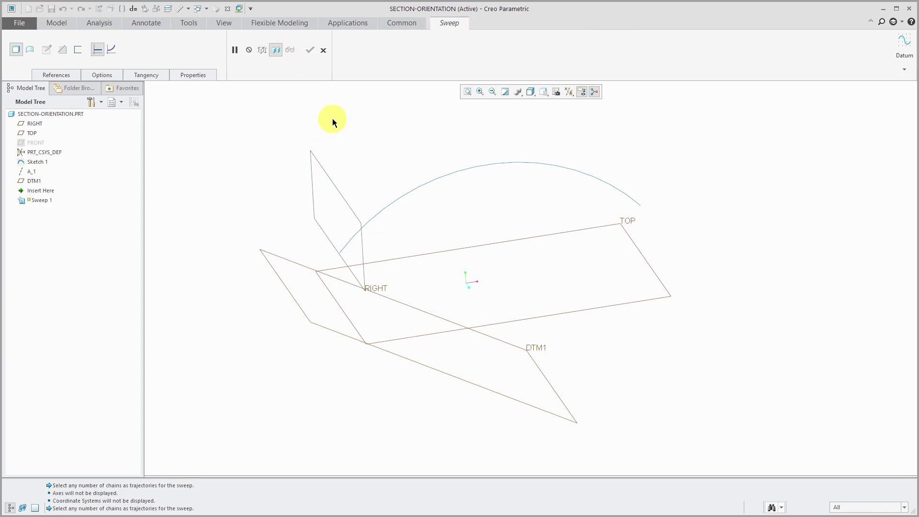
{"action": "left_click", "coordinate": [67, 76]}
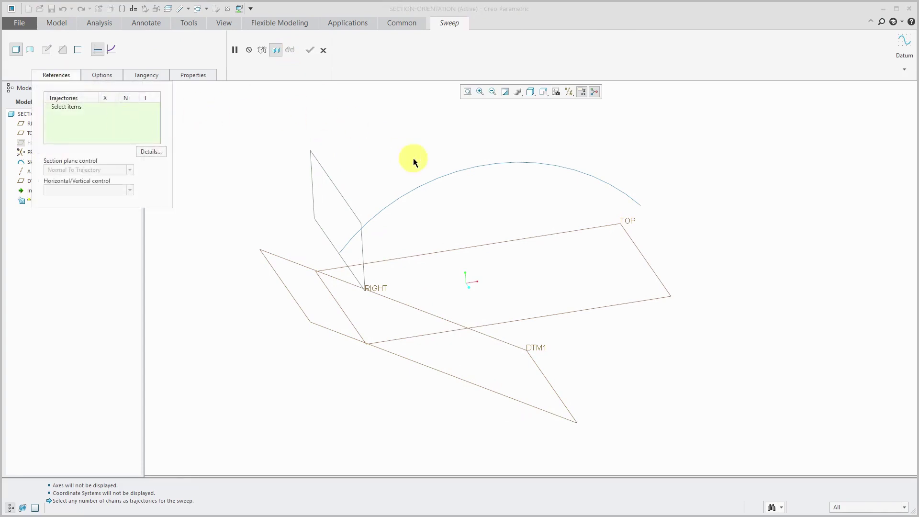
{"action": "left_click", "coordinate": [423, 185]}
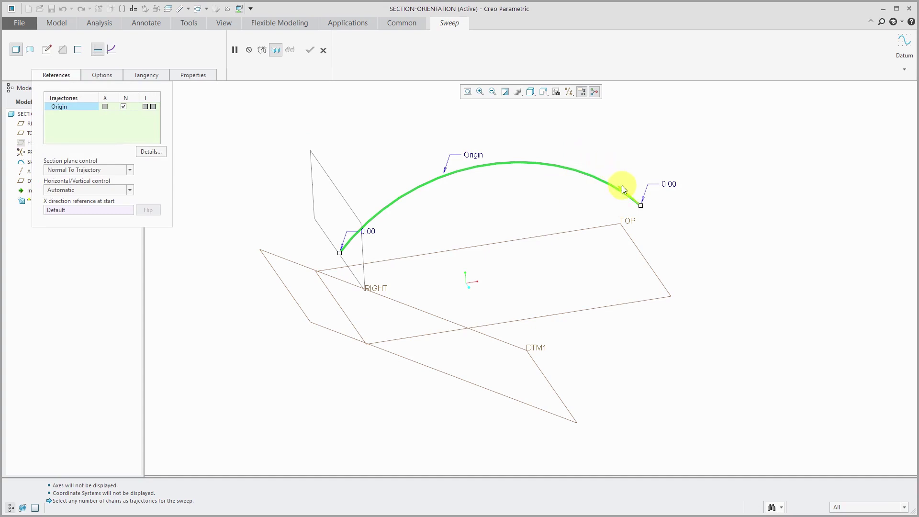
{"action": "left_click", "coordinate": [635, 140]}
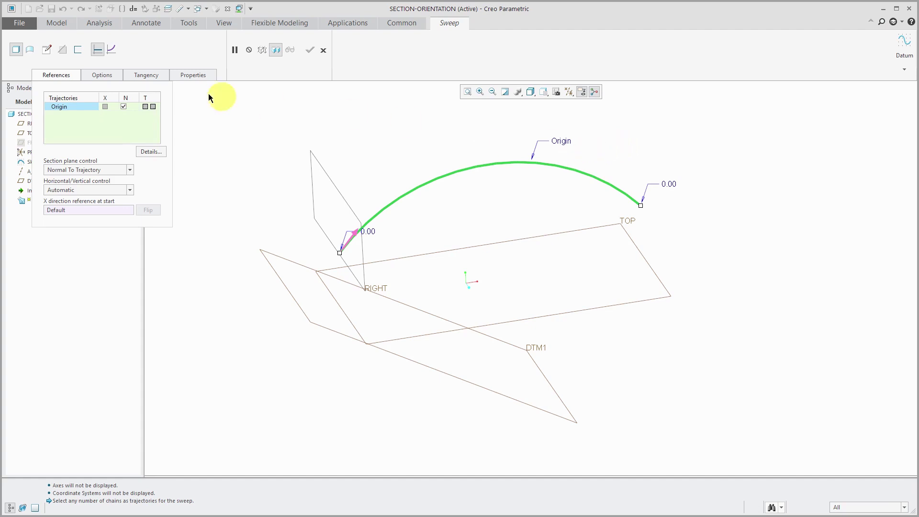
Draw a 167.37 x 89.36 centre rectangle on the trajectory start point as the sweep section
{"action": "left_click", "coordinate": [48, 49]}
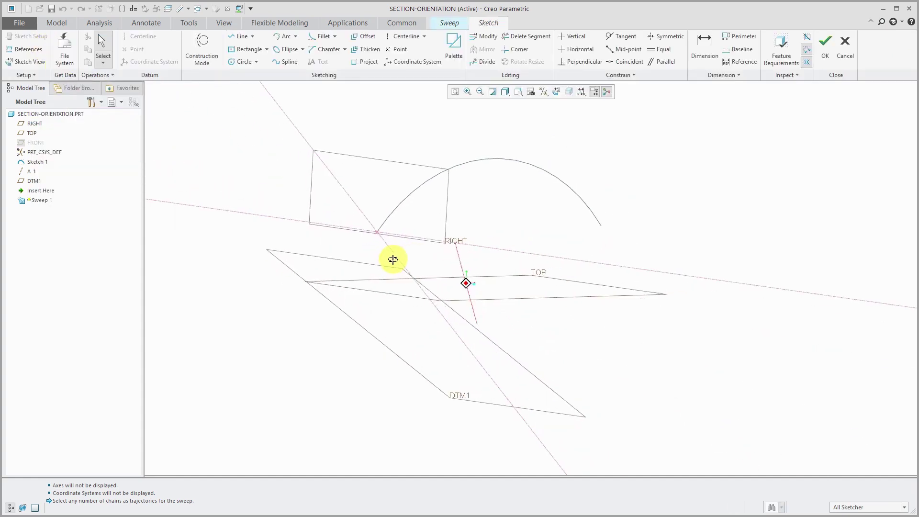
{"action": "left_click", "coordinate": [246, 49]}
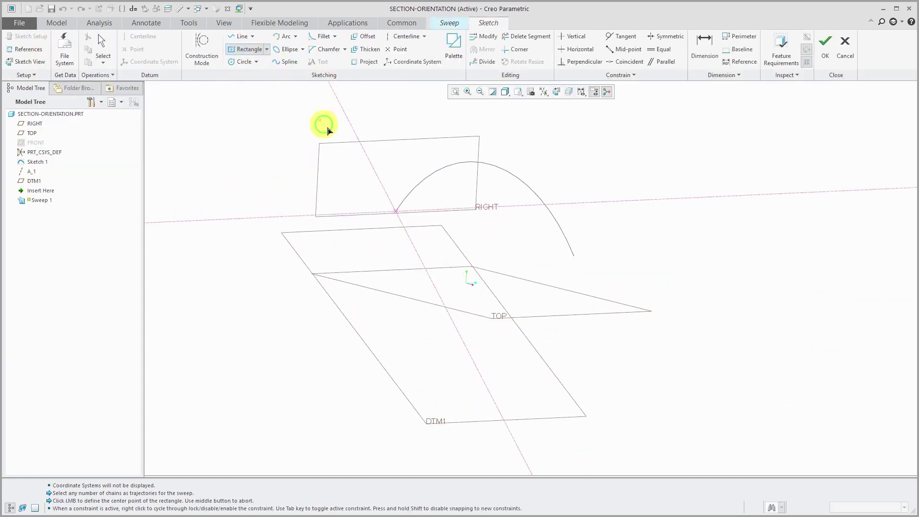
{"action": "left_click", "coordinate": [396, 212]}
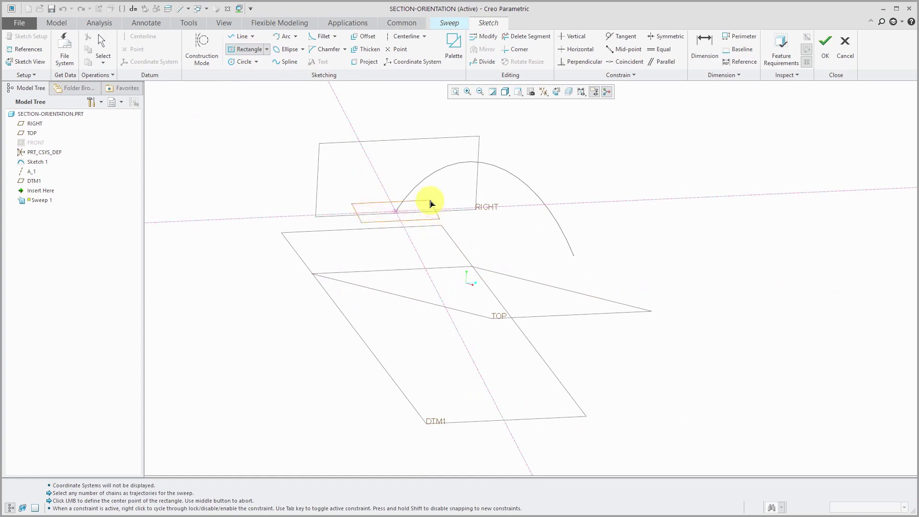
{"action": "left_click", "coordinate": [429, 191]}
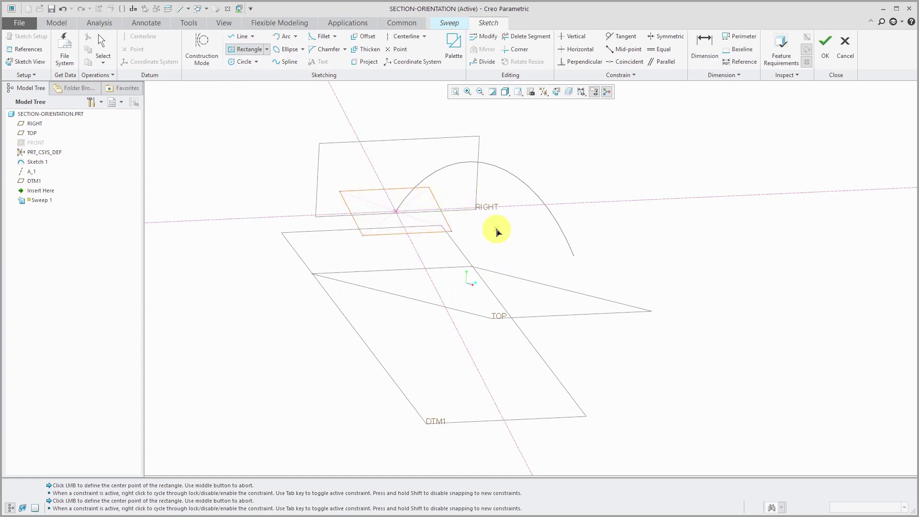
{"action": "middle_click", "coordinate": [496, 230]}
{"action": "right_click", "coordinate": [498, 234]}
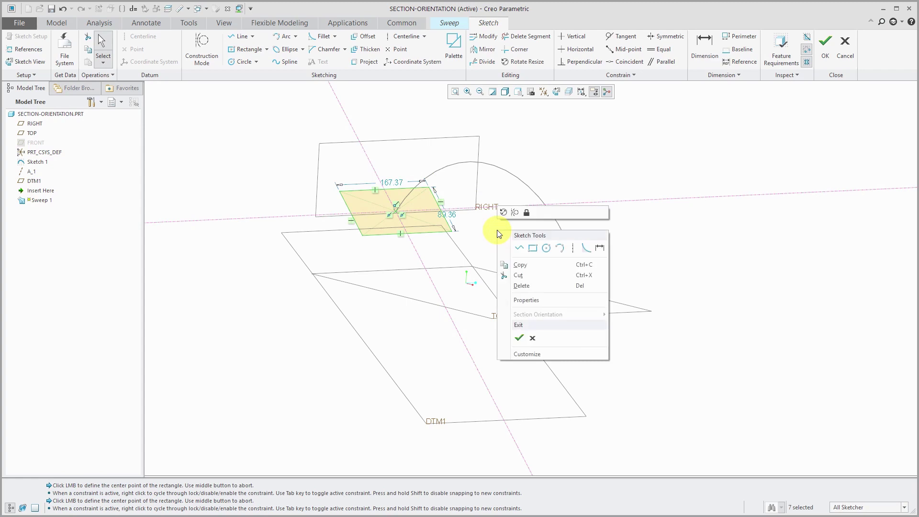
Finish the section sketch, orbit the rectangular sweep preview, and show the trajectory and section plane settings
{"action": "left_click", "coordinate": [519, 339]}
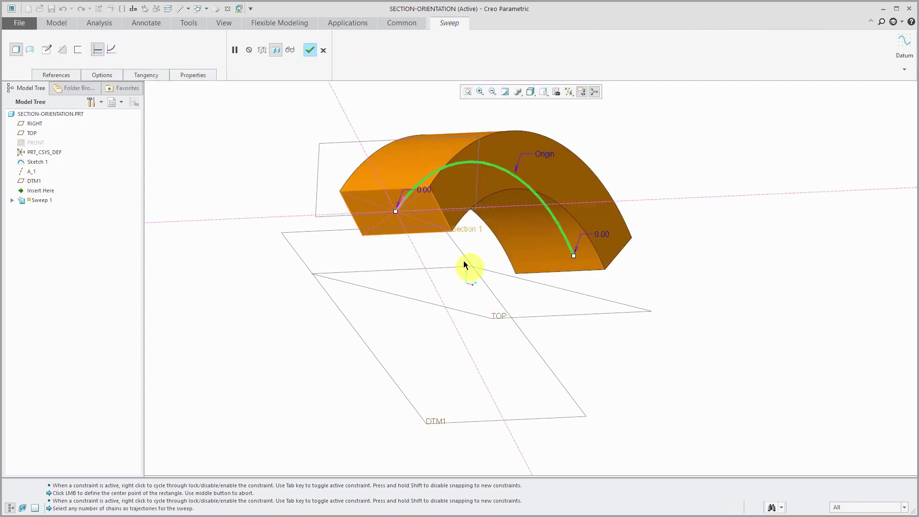
{"action": "mouse_move", "coordinate": [468, 261]}
{"action": "middle_mouse_down"}
{"action": "mouse_move", "coordinate": [437, 252]}
{"action": "mouse_move", "coordinate": [404, 263]}
{"action": "middle_mouse_up"}
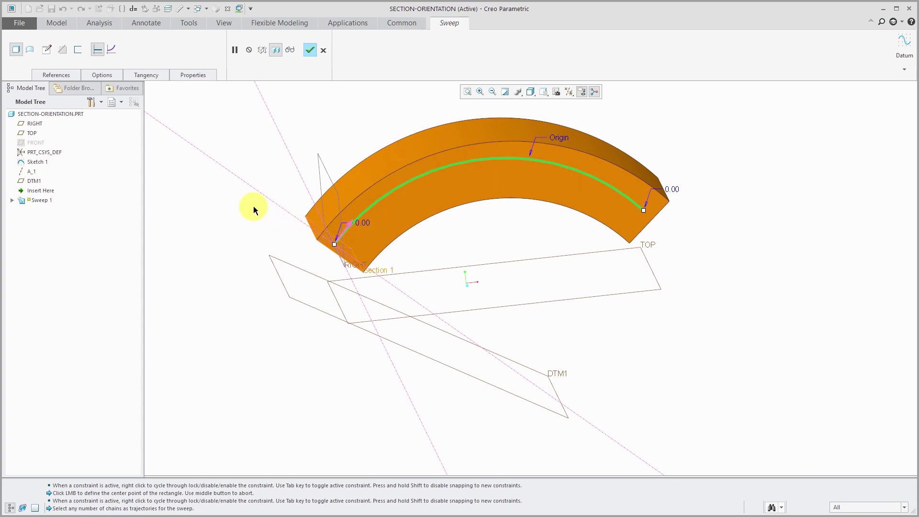
{"action": "left_click", "coordinate": [56, 75]}
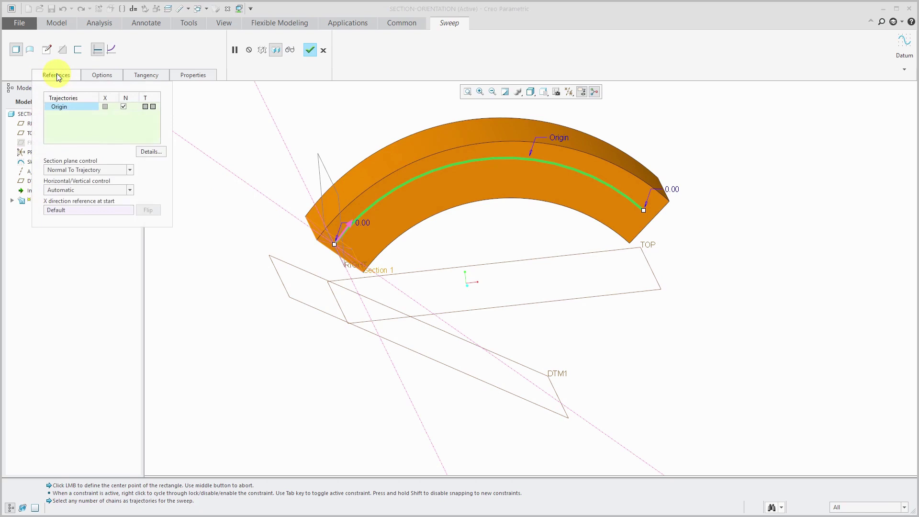
Set section plane control to Constant Normal Direction referencing datum RIGHT, then inspect the result
{"action": "left_click", "coordinate": [129, 171]}
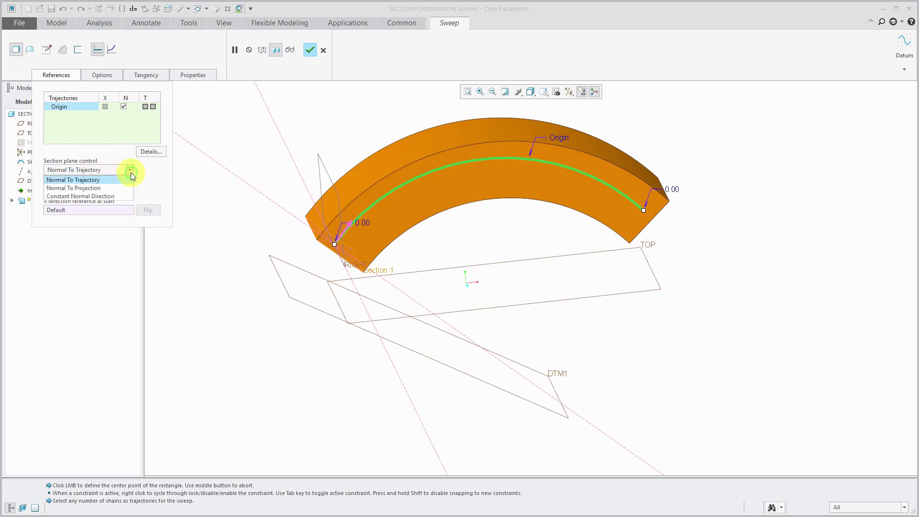
{"action": "left_click", "coordinate": [111, 196]}
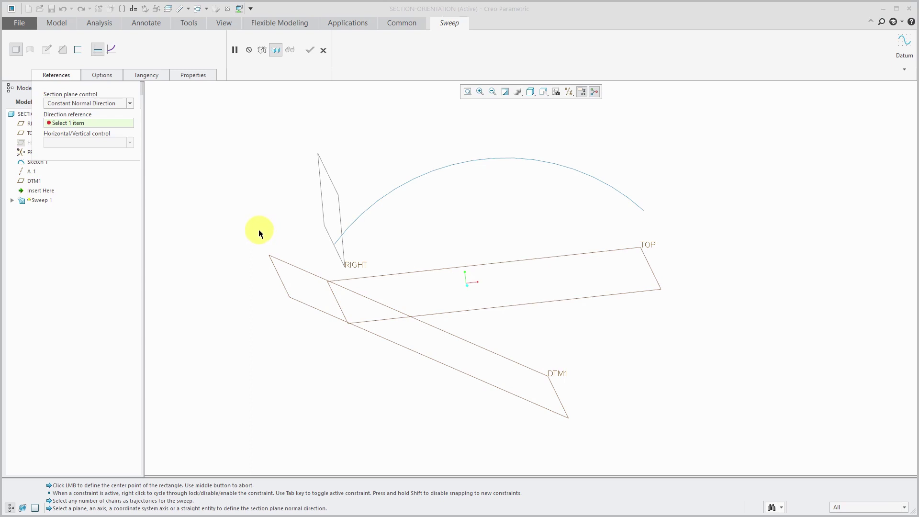
{"action": "left_click", "coordinate": [329, 180]}
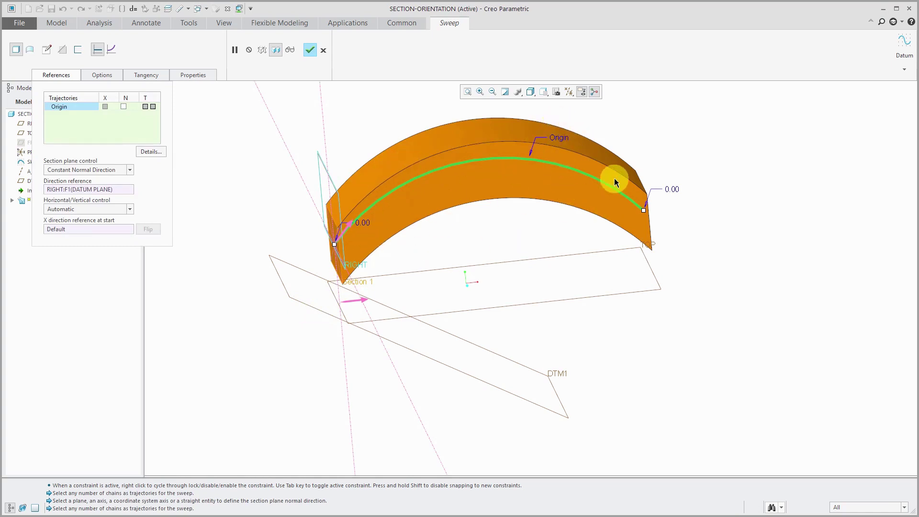
{"action": "middle_click_drag", "start_coordinate": [469, 254], "coordinate": [493, 256]}
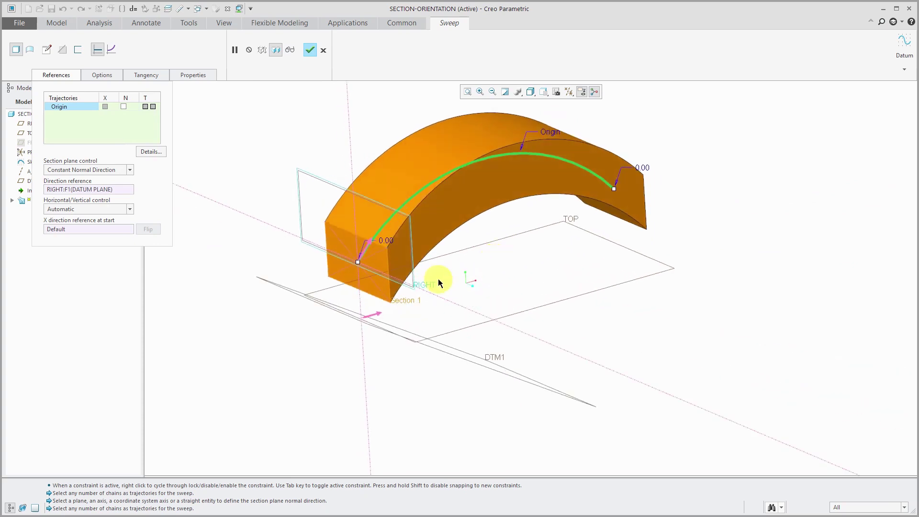
{"action": "left_click", "coordinate": [130, 170]}
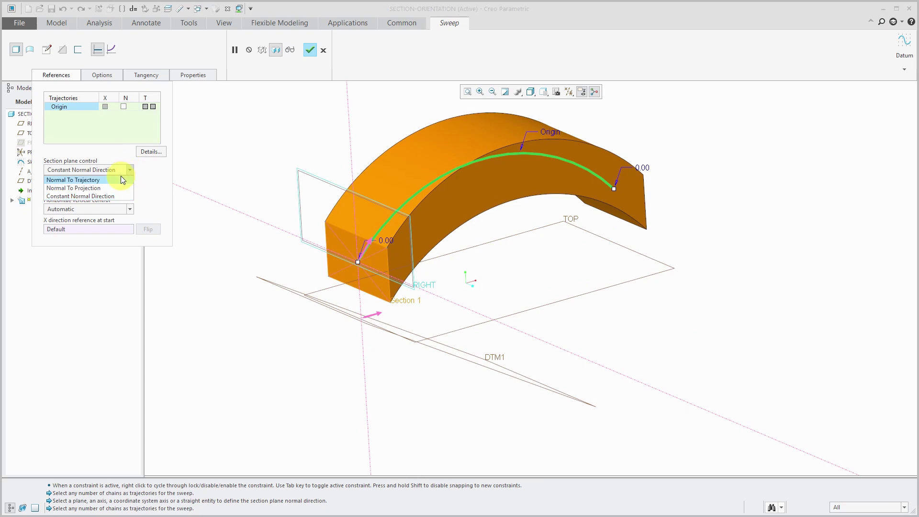
{"action": "left_click", "coordinate": [121, 179]}
{"action": "mouse_move", "coordinate": [422, 266]}
{"action": "middle_mouse_down"}
{"action": "mouse_move", "coordinate": [411, 257]}
{"action": "mouse_move", "coordinate": [418, 260]}
{"action": "middle_mouse_up"}
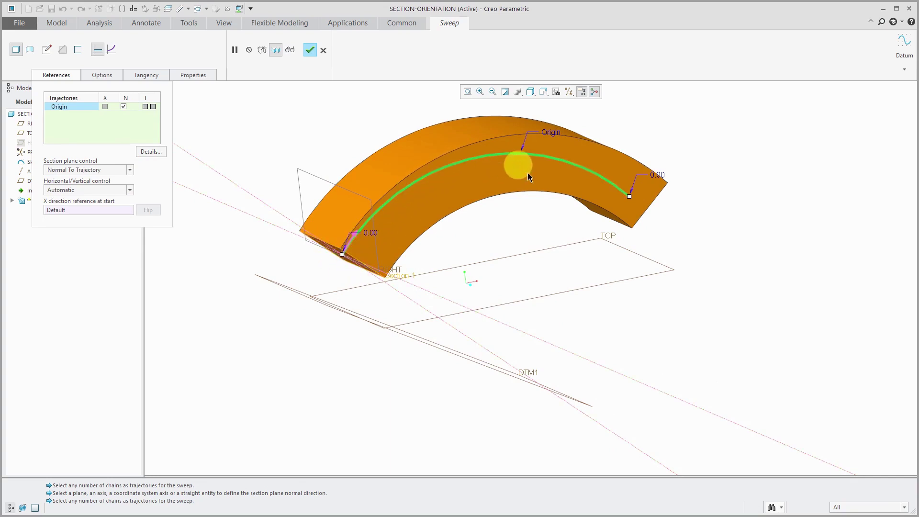
{"action": "middle_click_drag", "start_coordinate": [551, 231], "coordinate": [509, 226]}
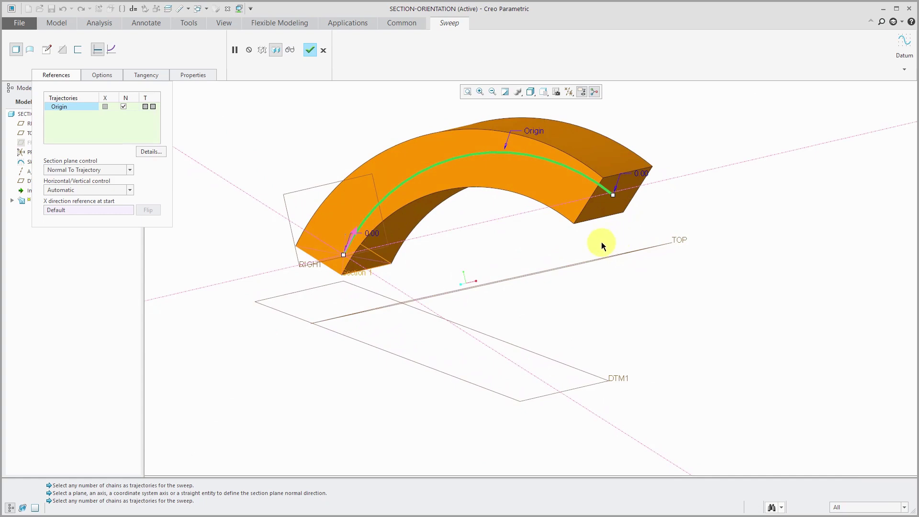
View the sweep from the FRONT orientation, zoomed in, with section control on Constant Normal Direction
{"action": "left_click", "coordinate": [545, 93]}
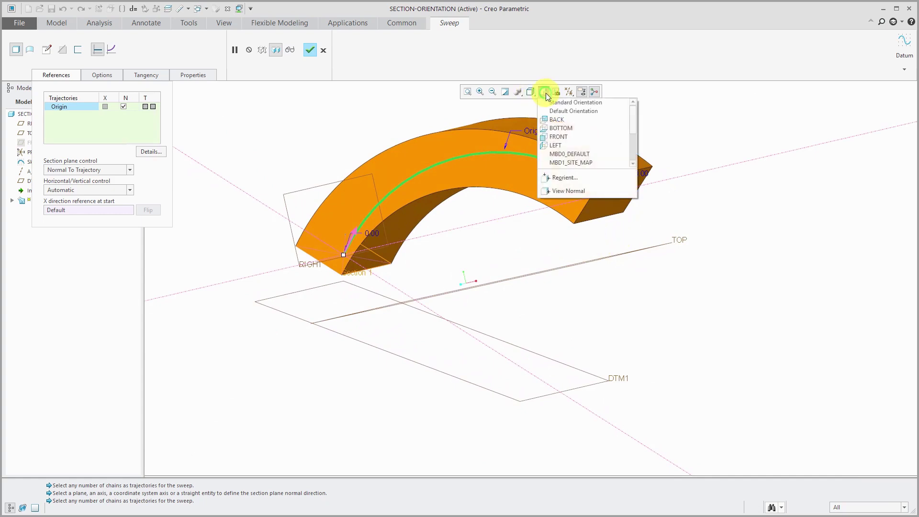
{"action": "left_click", "coordinate": [560, 136]}
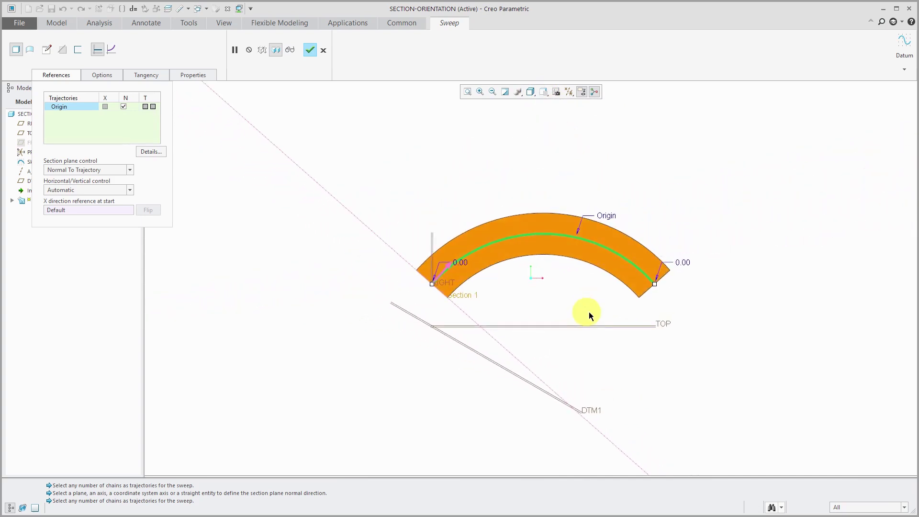
{"action": "scroll", "coordinate": [589, 312], "scroll_direction": "up", "scroll_amount": 2}
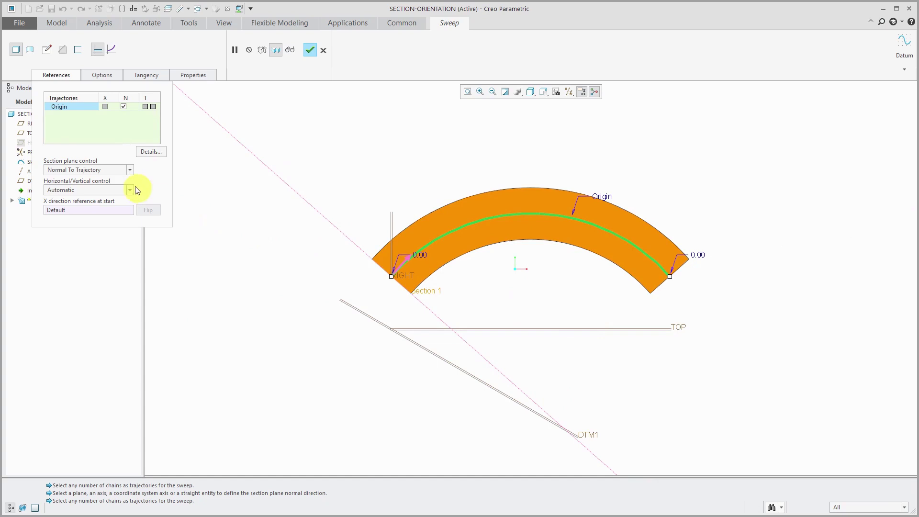
{"action": "left_click", "coordinate": [130, 170]}
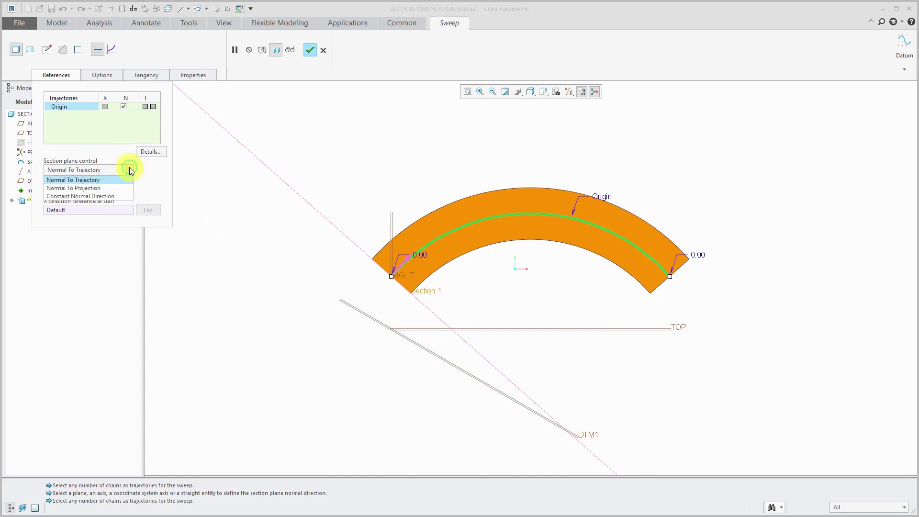
{"action": "left_click", "coordinate": [120, 195]}
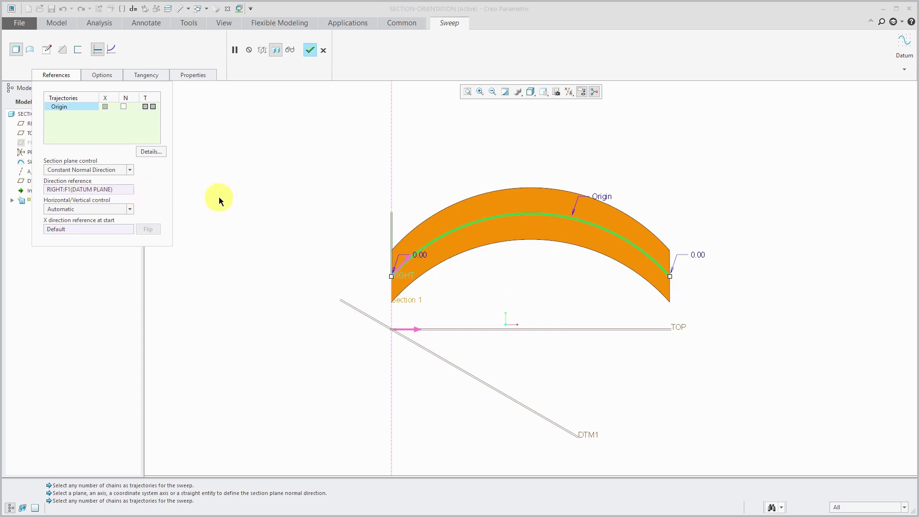
Switch section plane control to Normal To Projection and orbit to bring DTM1 into view
{"action": "left_click", "coordinate": [130, 170]}
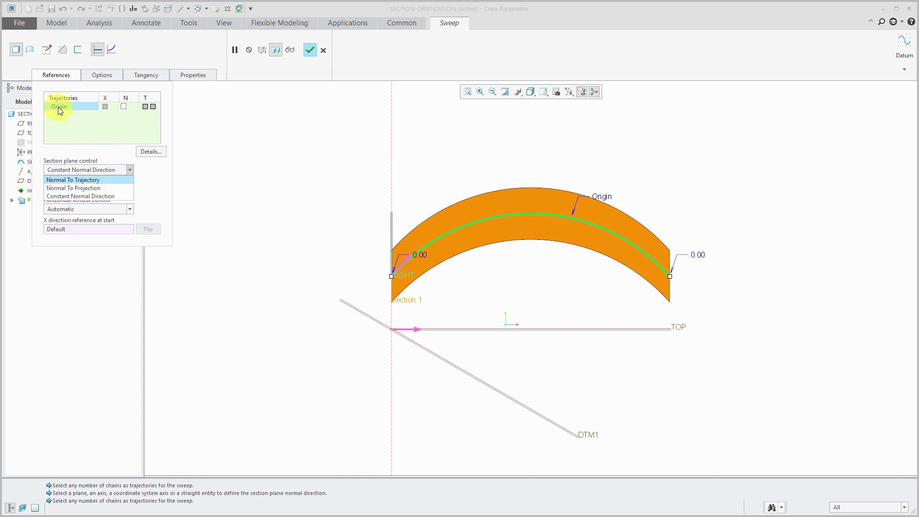
{"action": "left_click", "coordinate": [110, 188]}
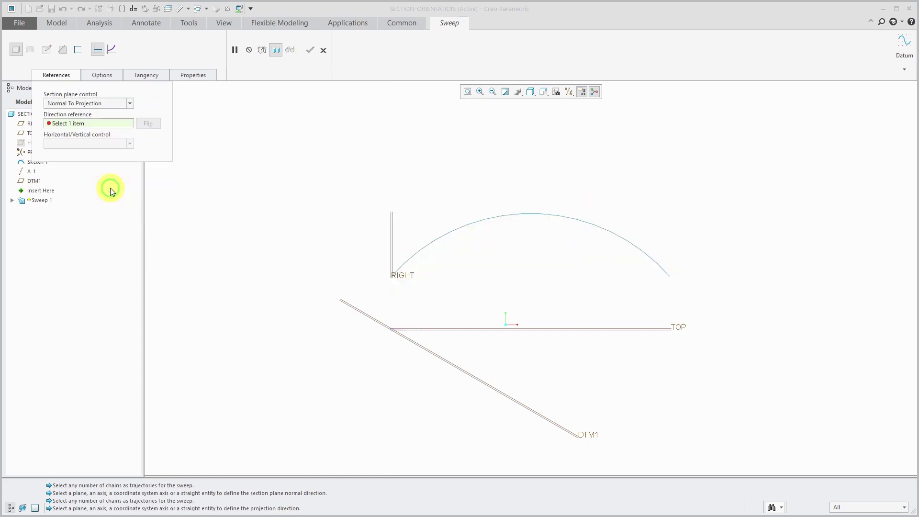
{"action": "middle_click_drag", "start_coordinate": [442, 308], "coordinate": [452, 325]}
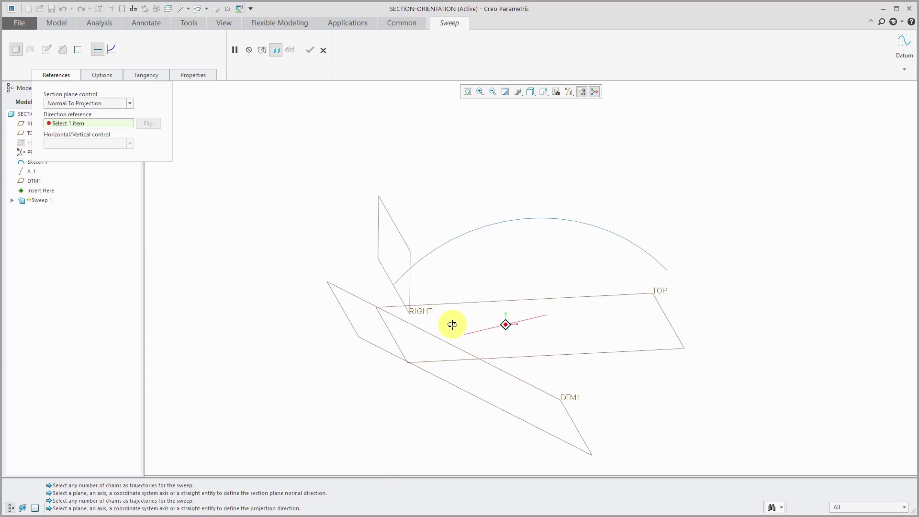
{"action": "left_click", "coordinate": [503, 410]}
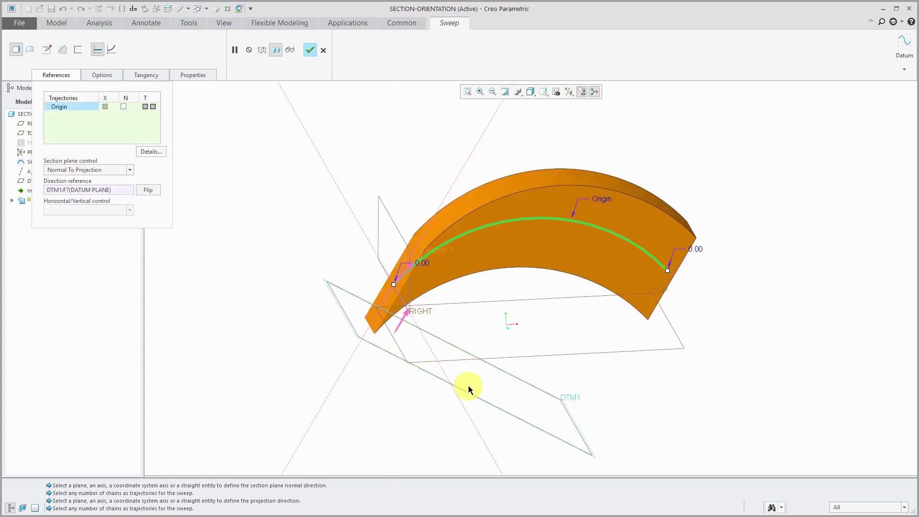
{"action": "middle_click_drag", "start_coordinate": [467, 386], "coordinate": [448, 375]}
{"action": "middle_click_drag", "start_coordinate": [461, 380], "coordinate": [450, 381]}
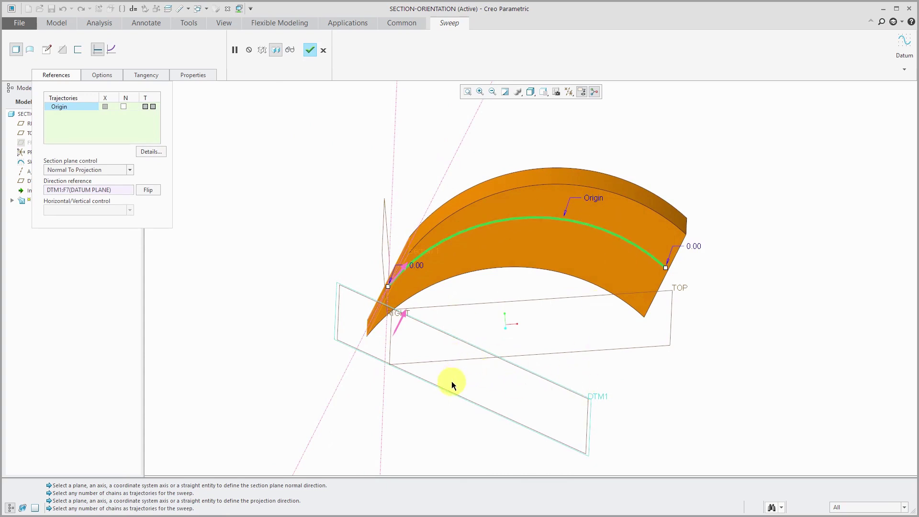
{"action": "middle_click_drag", "start_coordinate": [414, 358], "coordinate": [417, 287]}
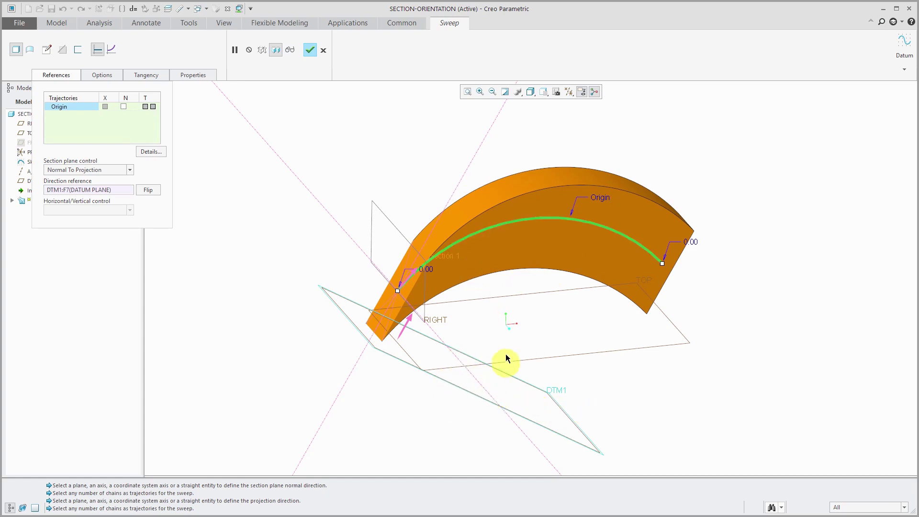
{"action": "mouse_move", "coordinate": [512, 393]}
{"action": "middle_mouse_down"}
{"action": "mouse_move", "coordinate": [498, 372]}
{"action": "mouse_move", "coordinate": [482, 371]}
{"action": "mouse_move", "coordinate": [504, 382]}
{"action": "middle_mouse_up"}
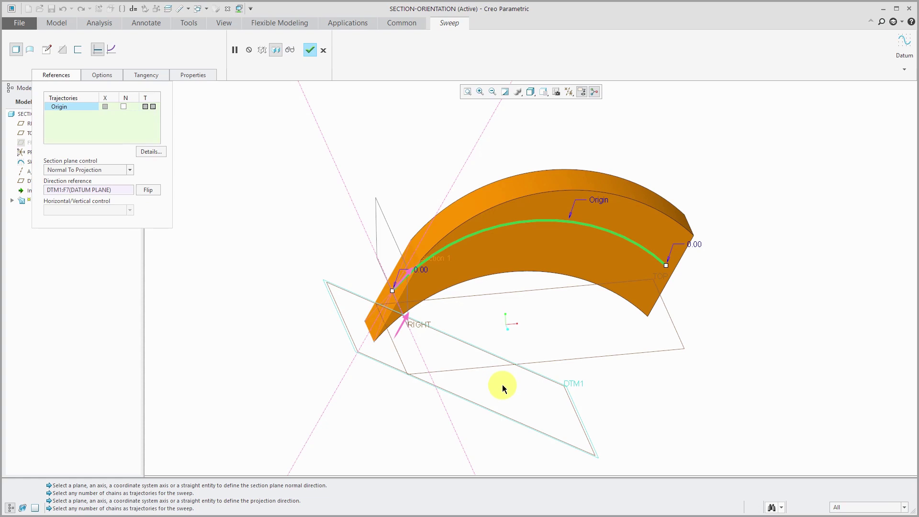
Change section plane control back to Constant Normal Direction and orbit to compare the sweep
{"action": "left_click", "coordinate": [130, 170]}
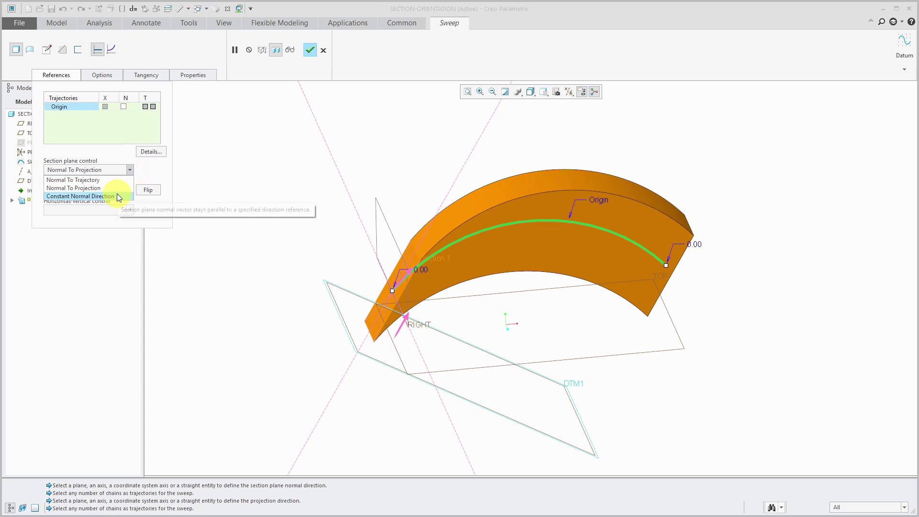
{"action": "left_click", "coordinate": [117, 196]}
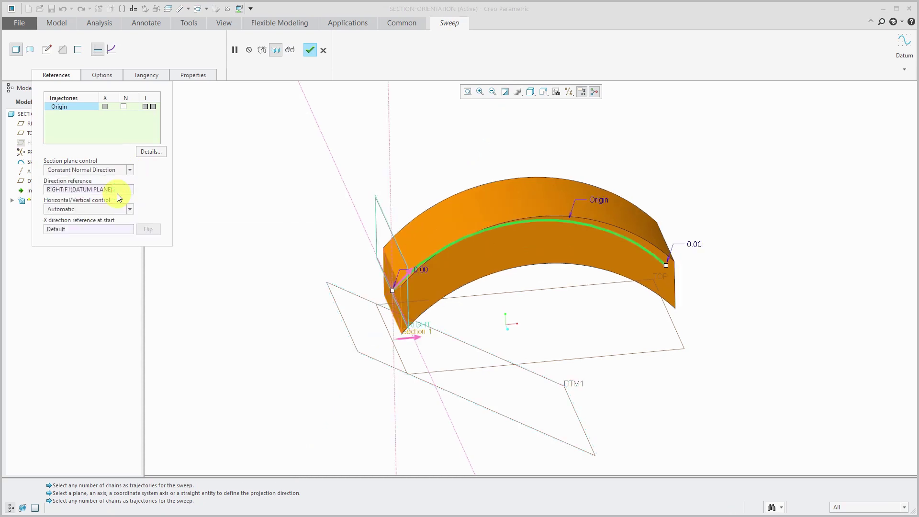
{"action": "mouse_move", "coordinate": [408, 380]}
{"action": "middle_mouse_down"}
{"action": "mouse_move", "coordinate": [417, 263]}
{"action": "mouse_move", "coordinate": [417, 318]}
{"action": "mouse_move", "coordinate": [433, 316]}
{"action": "mouse_move", "coordinate": [417, 317]}
{"action": "mouse_move", "coordinate": [428, 341]}
{"action": "middle_mouse_up"}
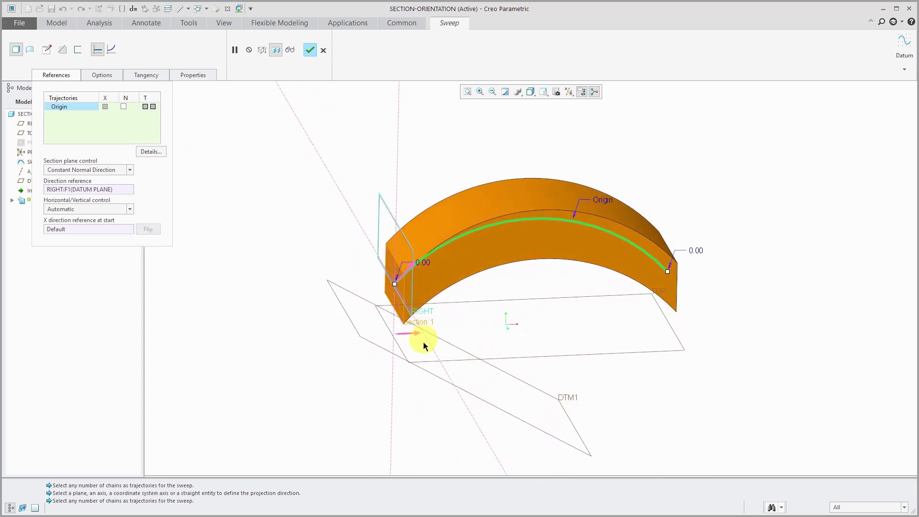